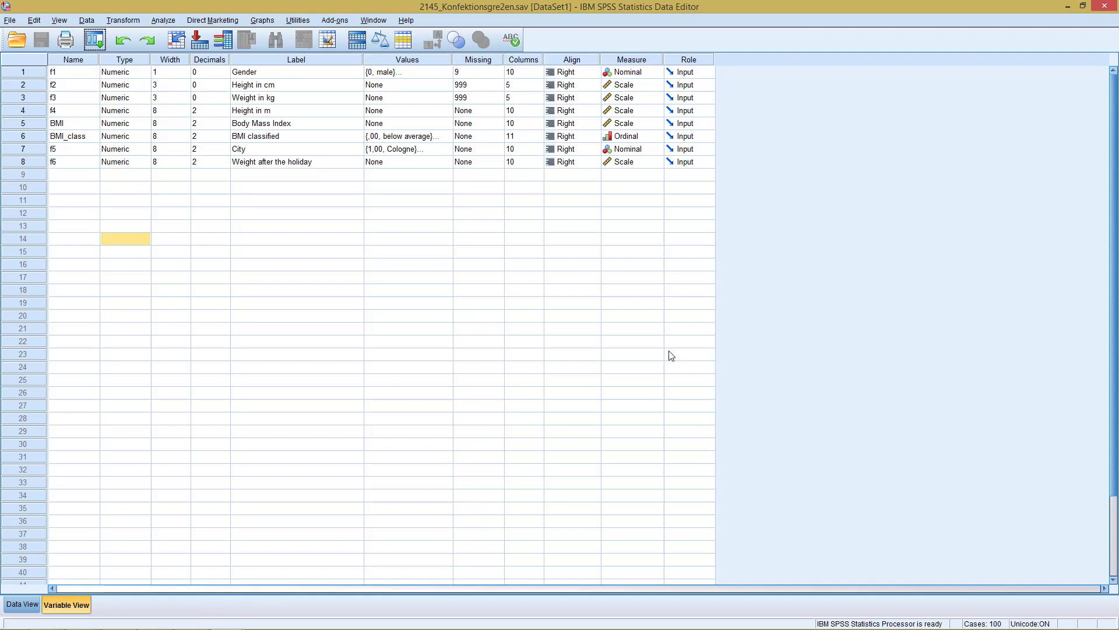
# Step: Launch the Explore analysis from Analyze > Descriptive Statistics
pyautogui.click(173, 21)
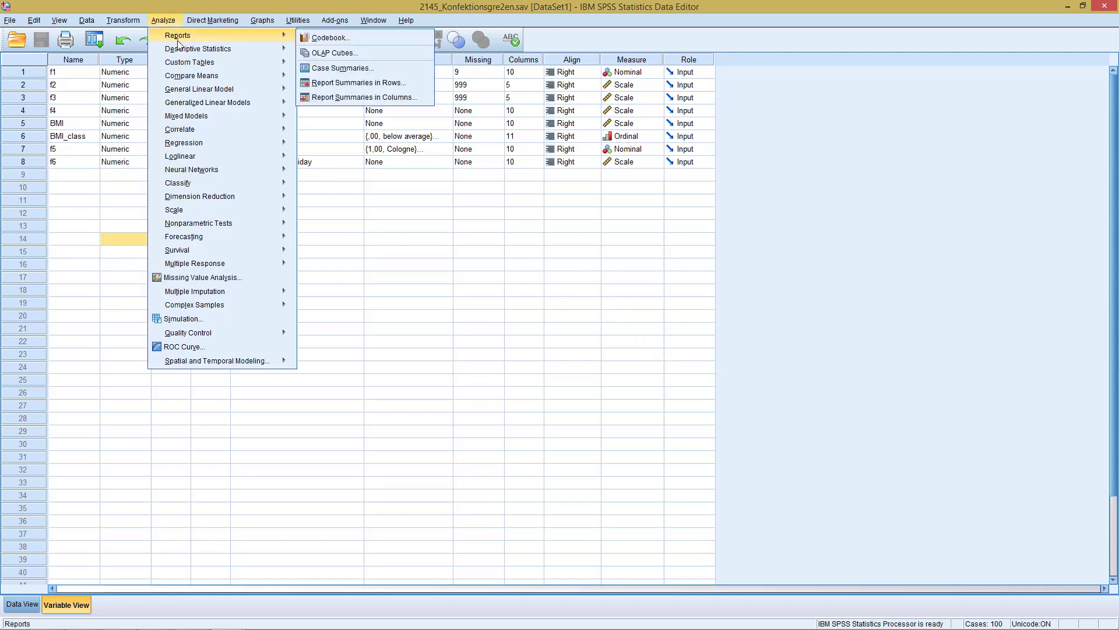
pyautogui.moveTo(182, 49)
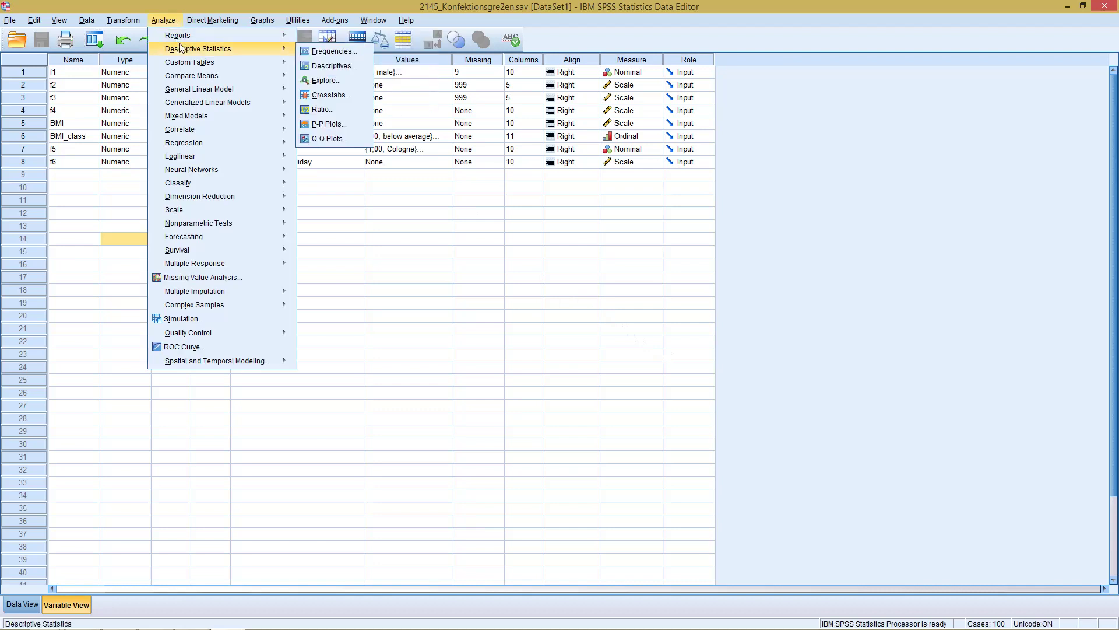
pyautogui.click(326, 80)
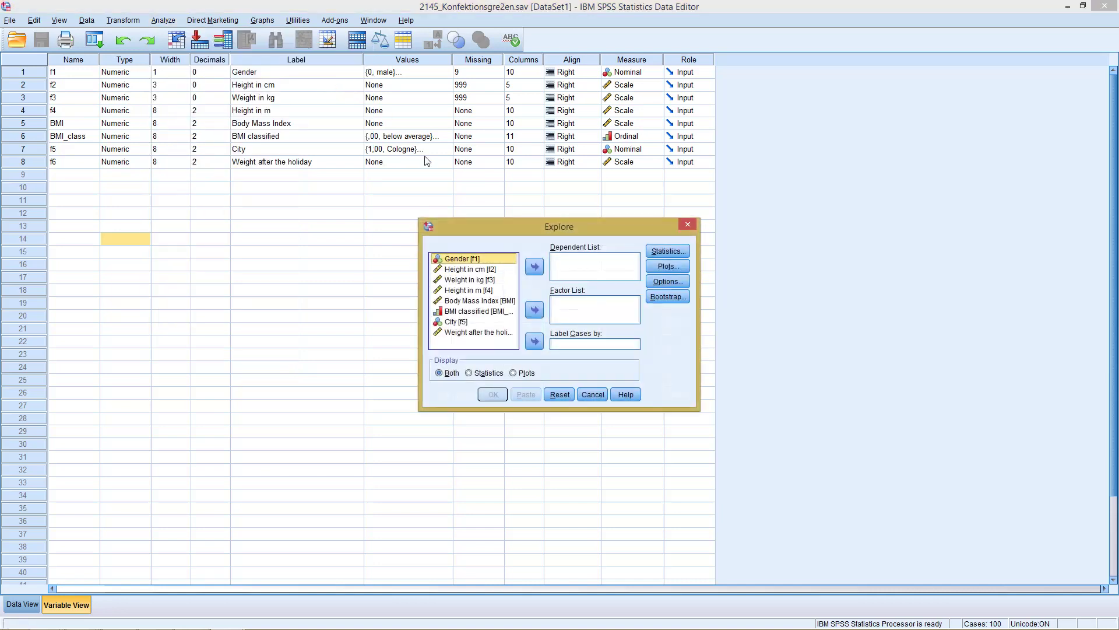
# Step: Move Body Mass Index [BMI] into the Explore Dependent List
pyautogui.click(476, 300)
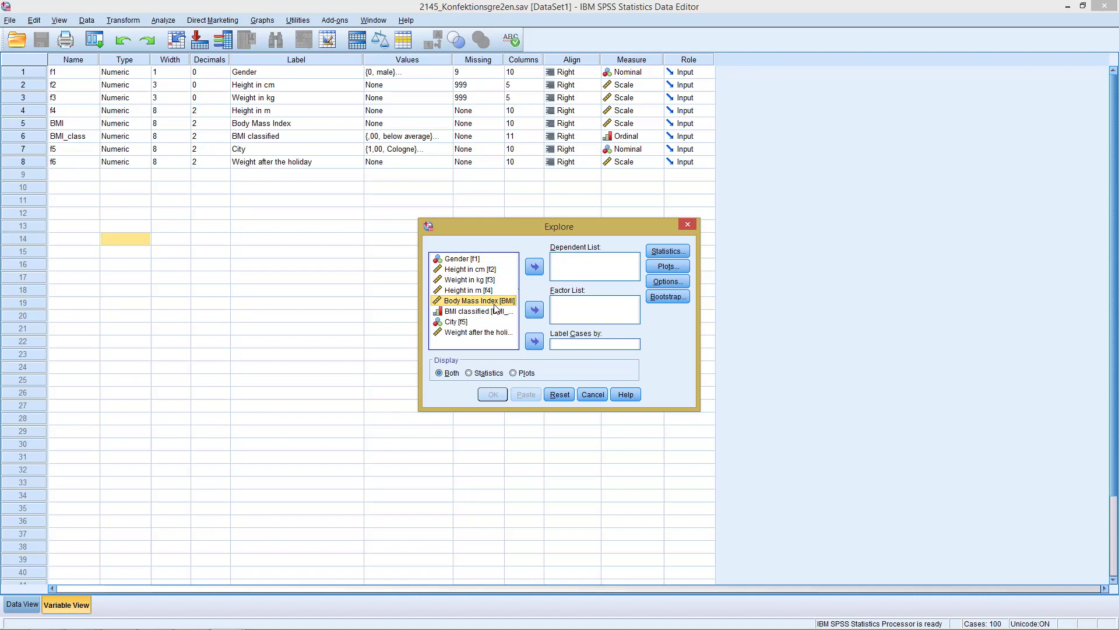
pyautogui.click(531, 267)
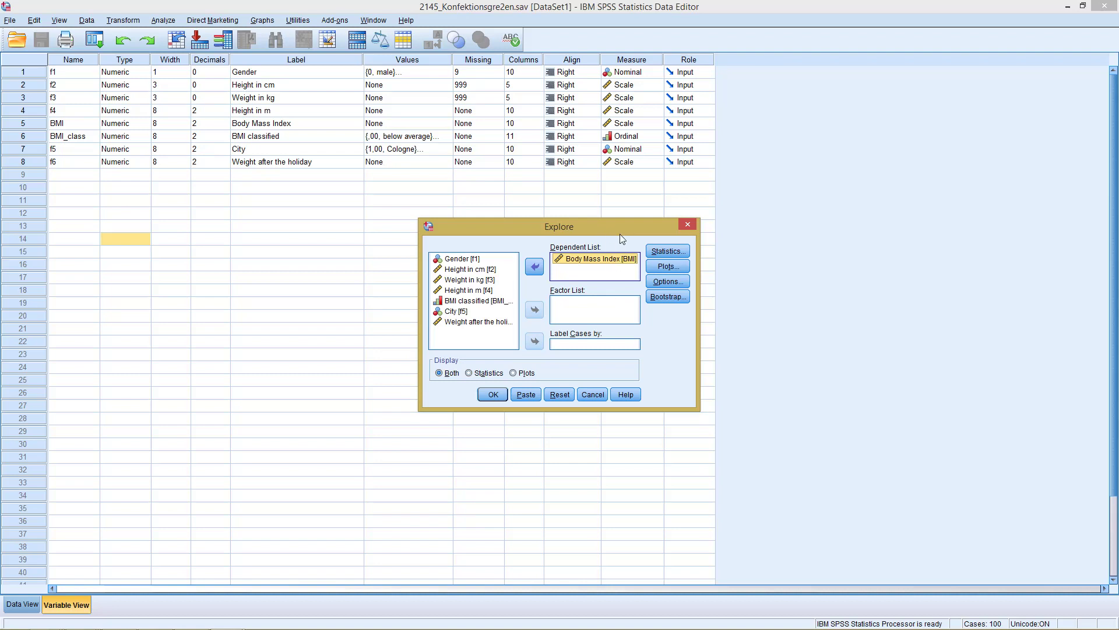
# Step: Add Outliers to the Explore statistics alongside Descriptives
pyautogui.click(653, 251)
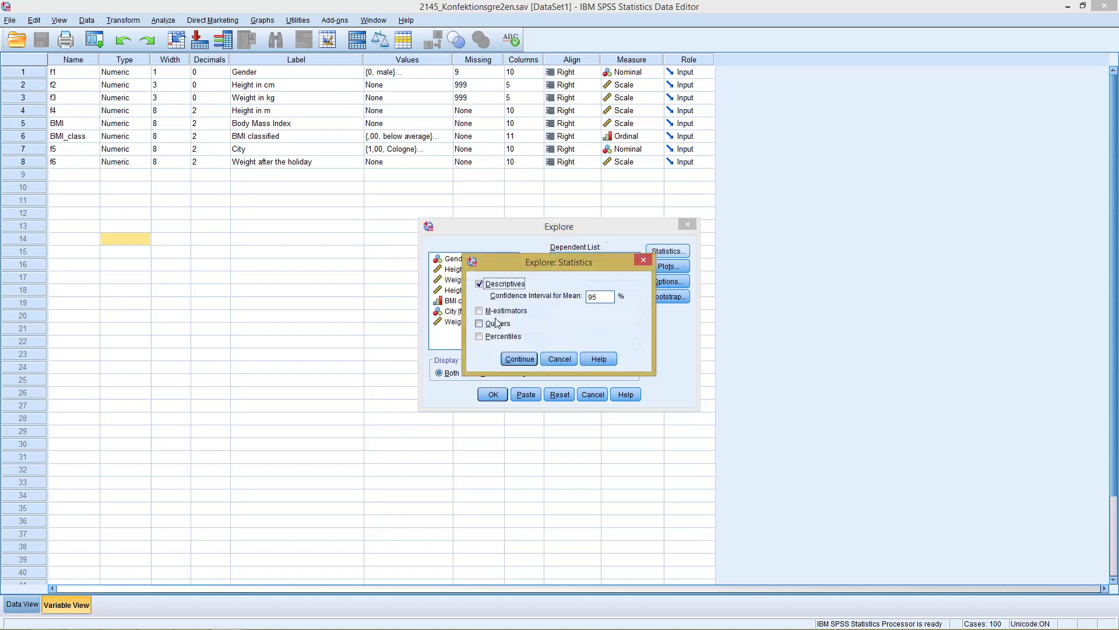
pyautogui.click(489, 327)
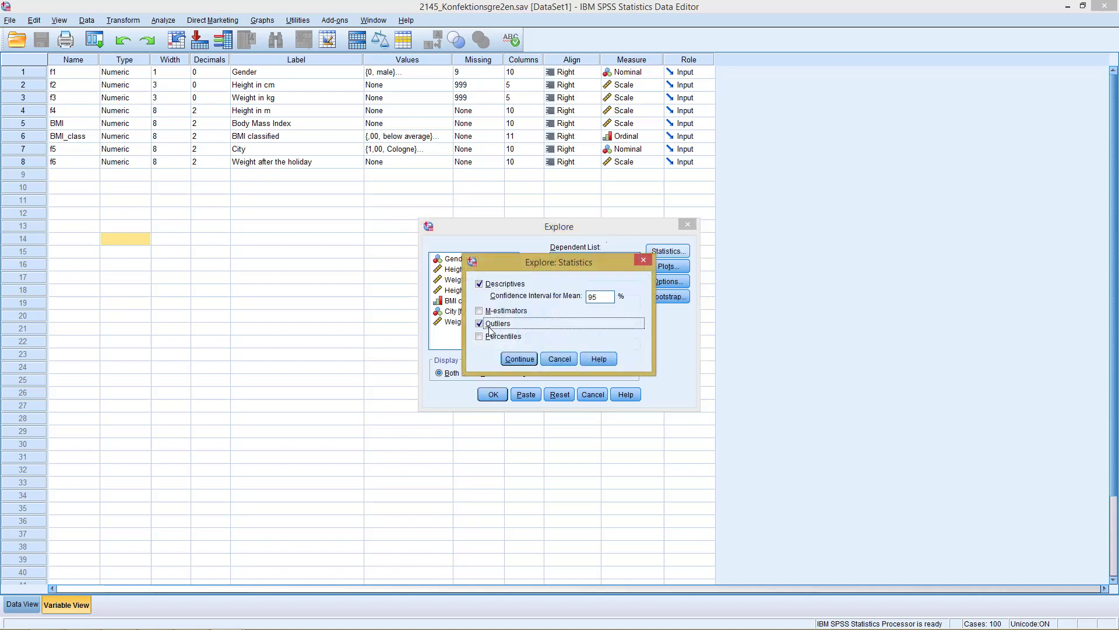
pyautogui.click(505, 354)
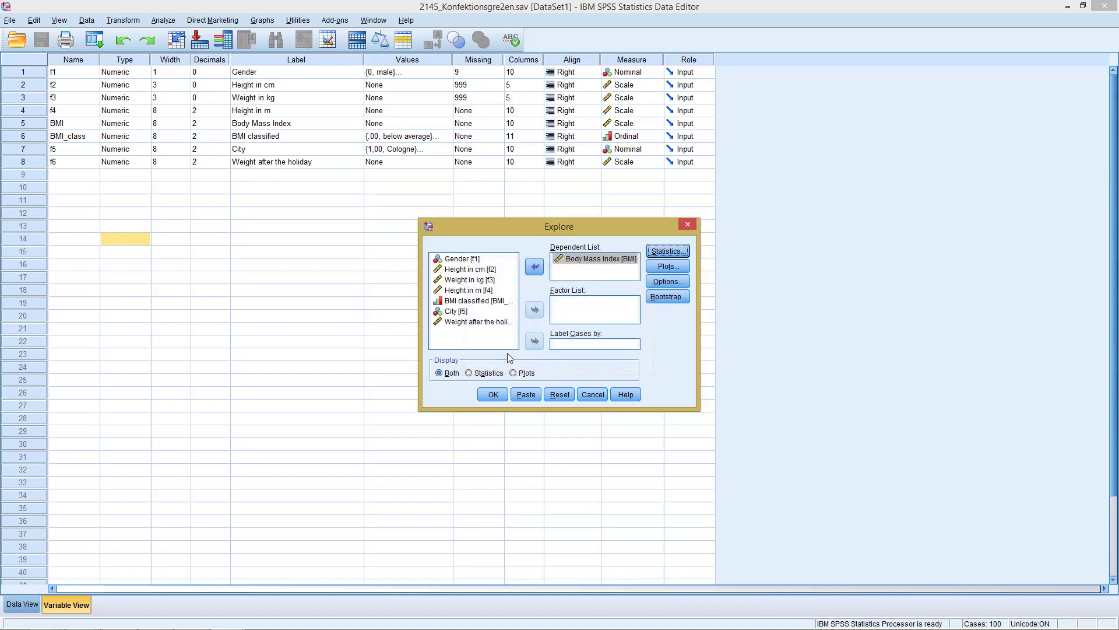
# Step: Add a Histogram to the Explore descriptive plots alongside Stem-and-leaf
pyautogui.click(652, 267)
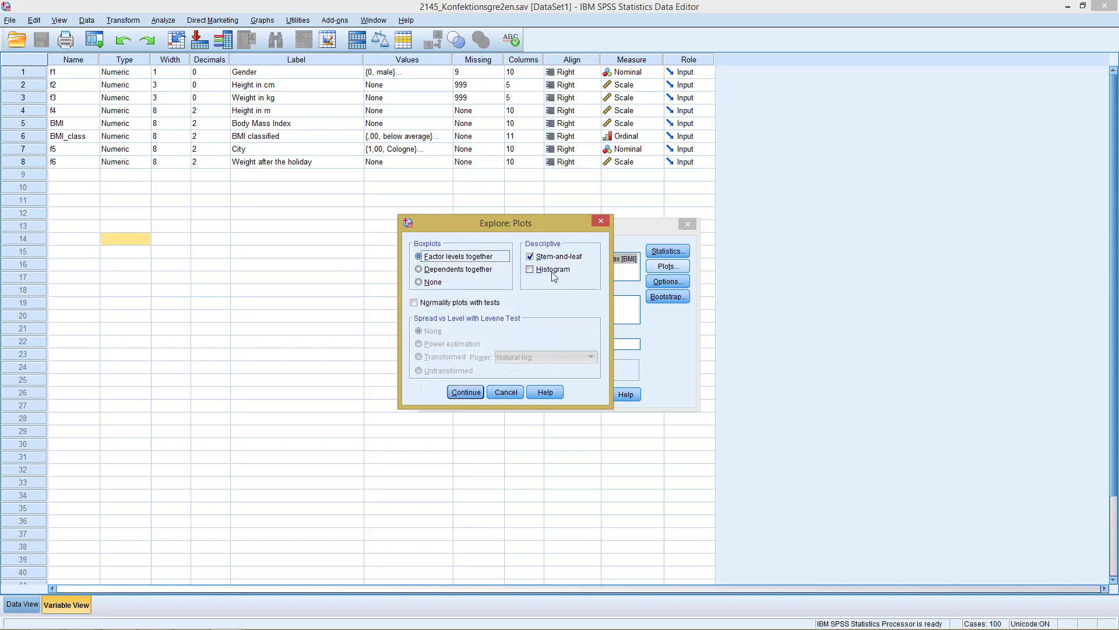
pyautogui.click(553, 275)
pyautogui.click(466, 391)
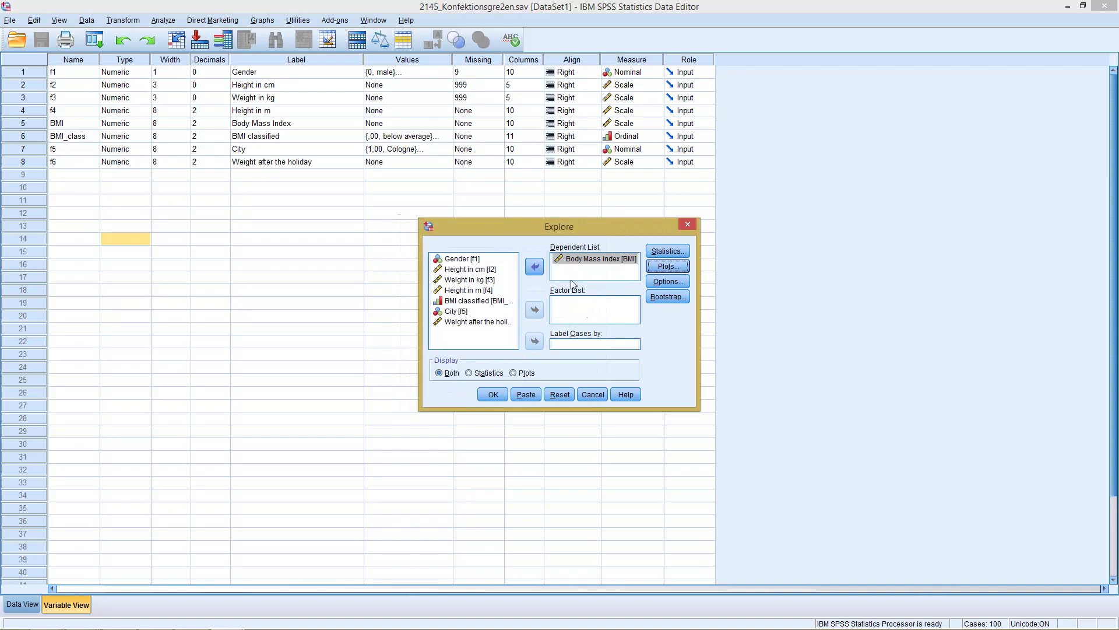
pyautogui.click(577, 260)
pyautogui.click(565, 345)
pyautogui.press('Tab')
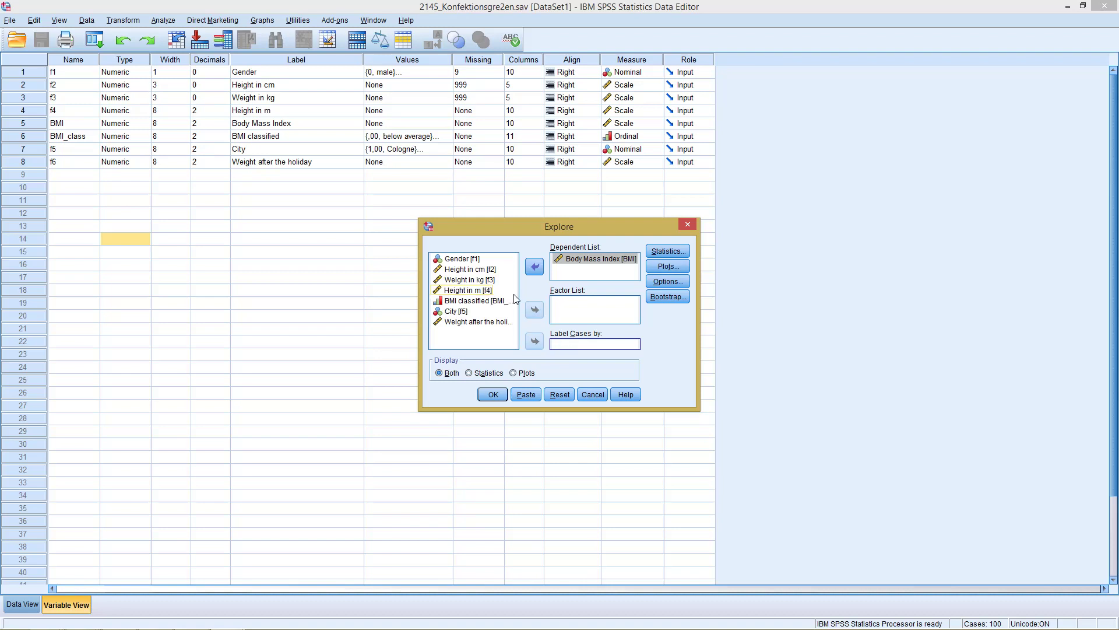
pyautogui.press('Tab')
pyautogui.click(493, 394)
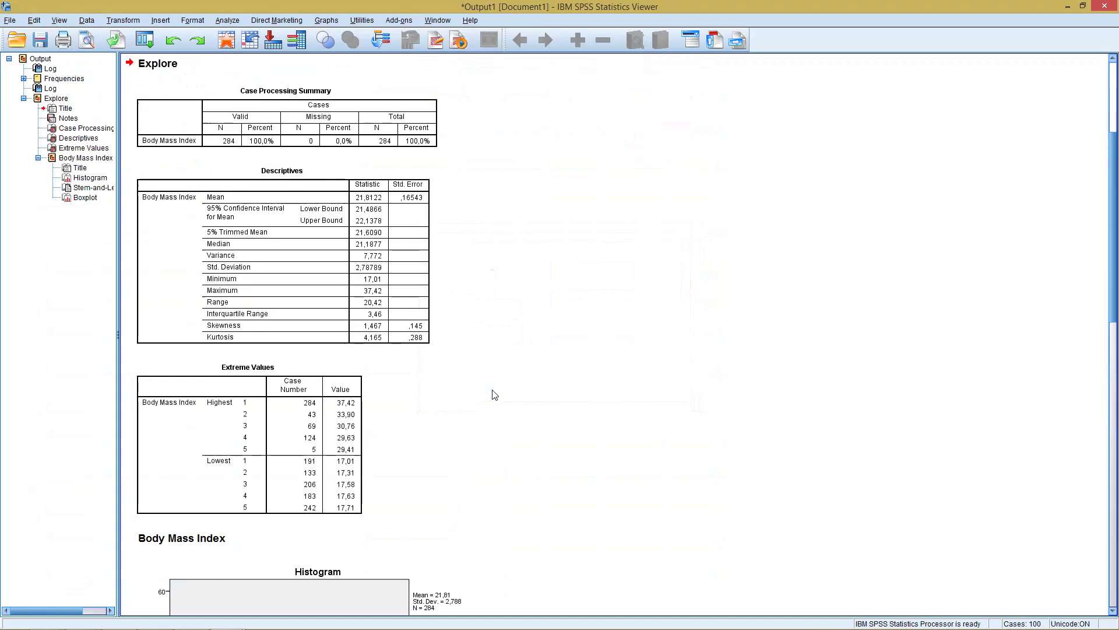
pyautogui.click(356, 219)
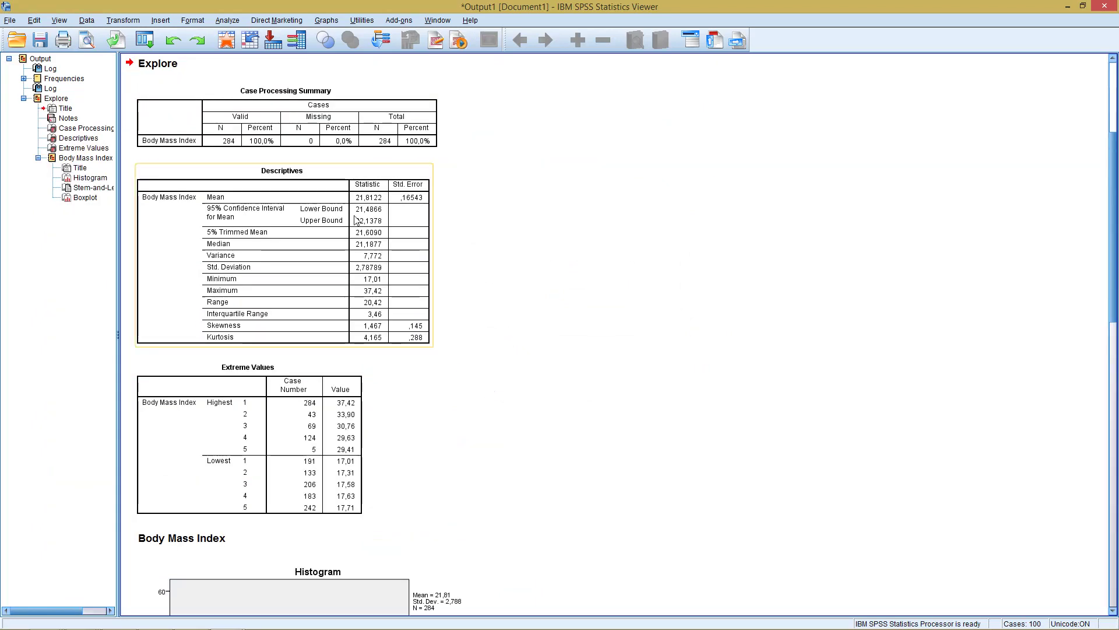
pyautogui.click(224, 145)
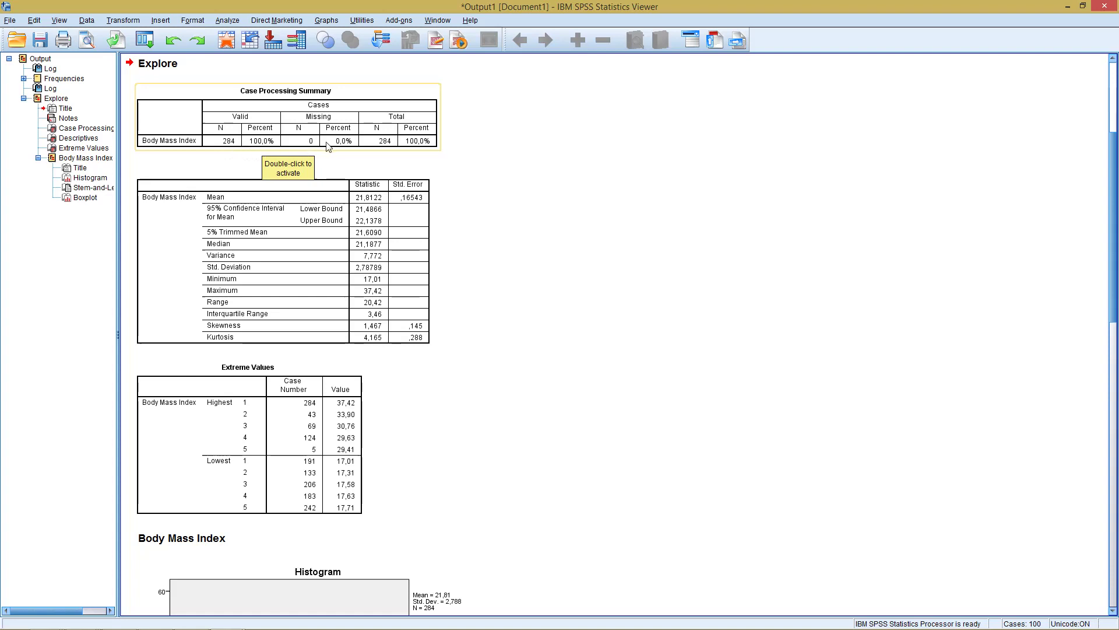
pyautogui.click(364, 177)
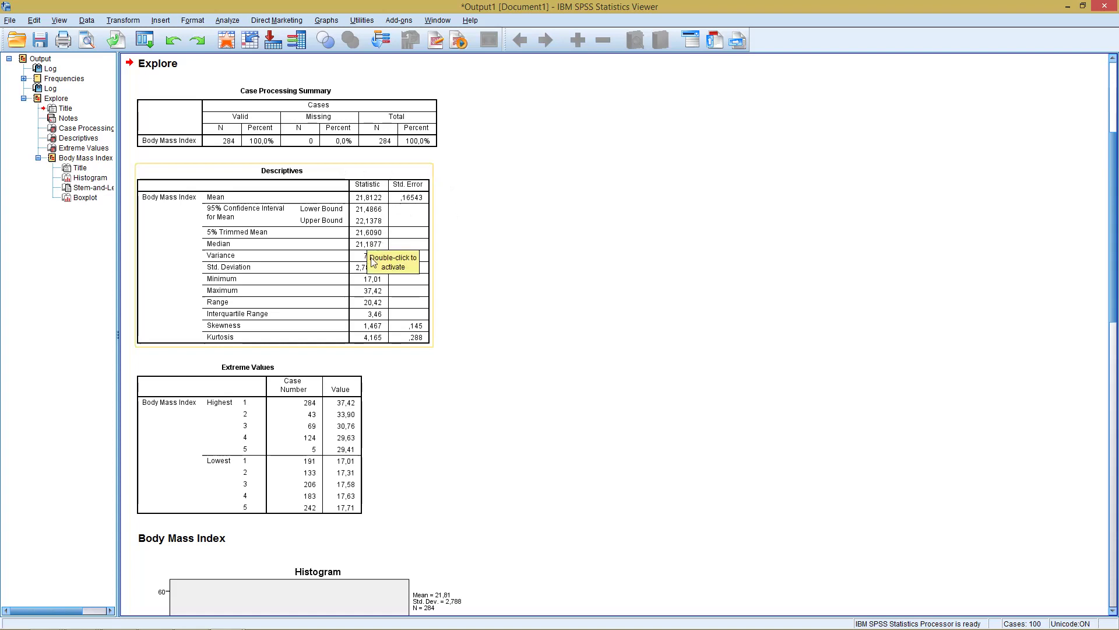
pyautogui.click(453, 227)
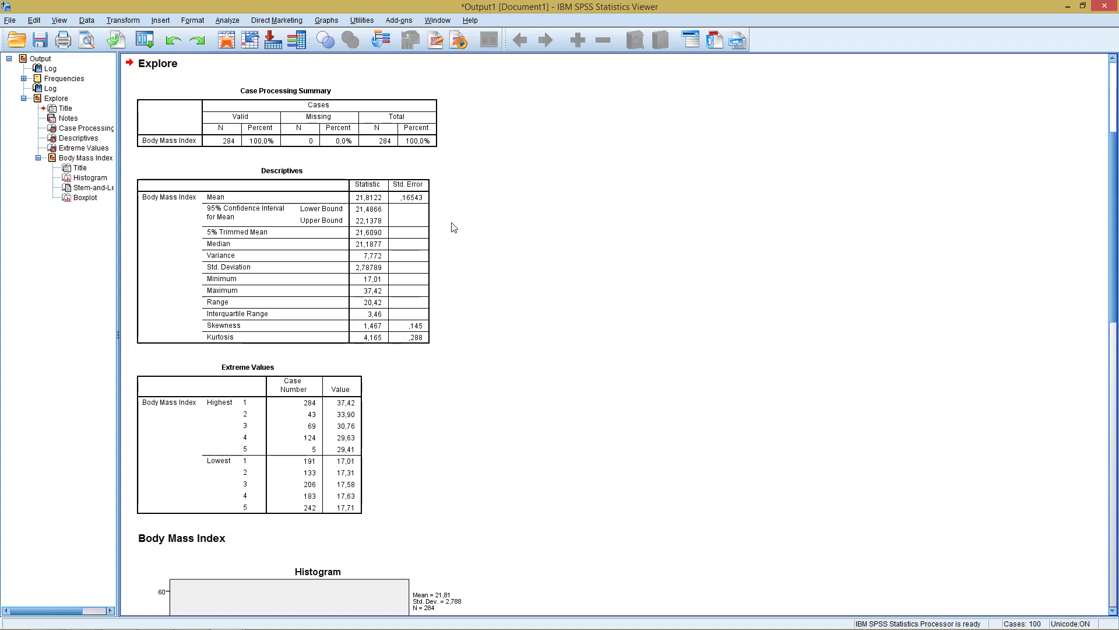
pyautogui.click(396, 226)
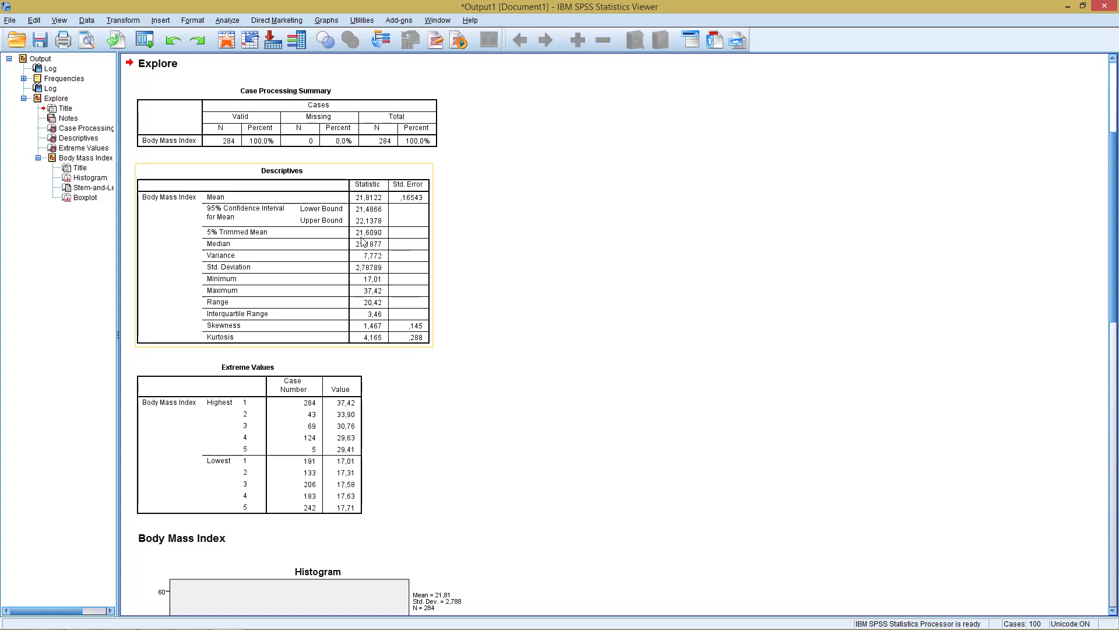
pyautogui.click(439, 225)
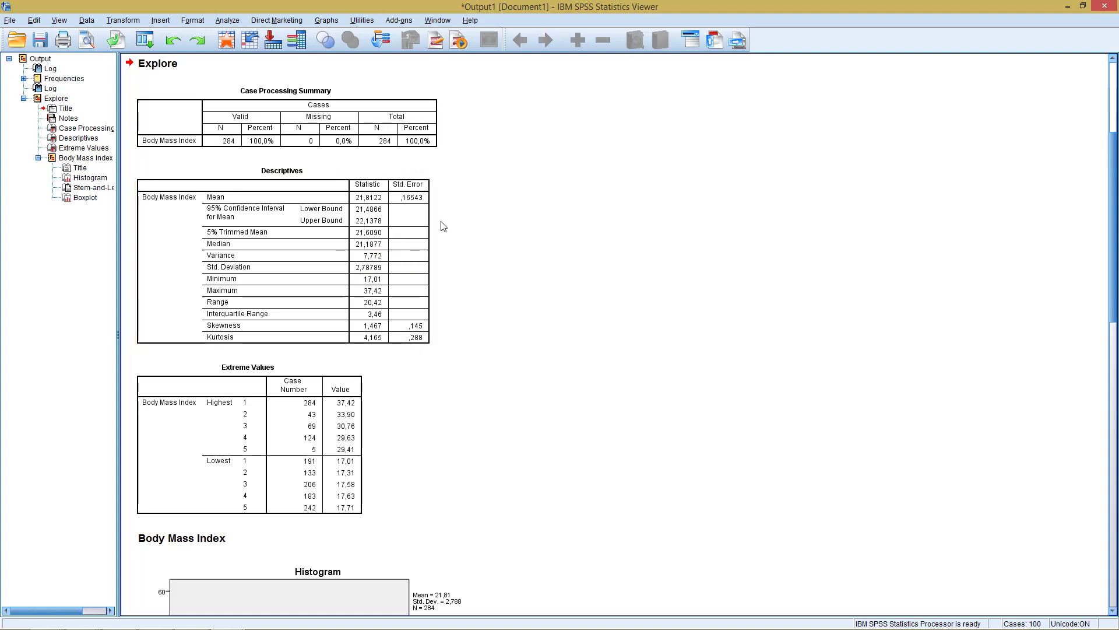
pyautogui.click(368, 182)
# Step: Scroll down the output to the Extreme Values table and select the Body Mass Index heading
pyautogui.scroll(-2, 1116, 290)
pyautogui.scroll(-5, 1116, 290)
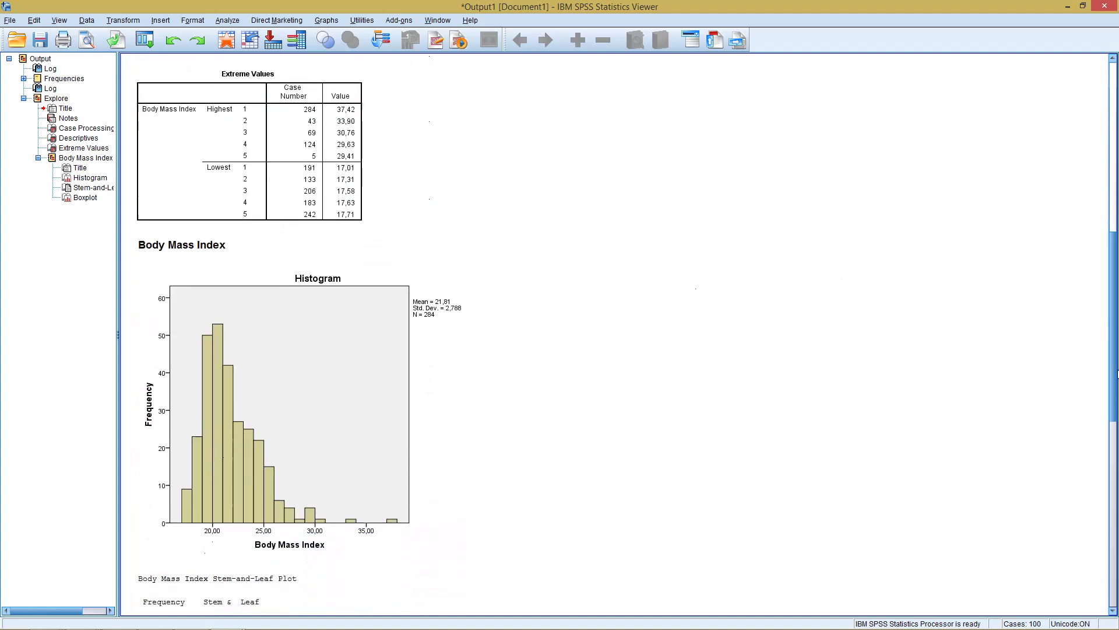
pyautogui.click(978, 248)
# Step: Select and deselect the Extreme Values table repeatedly, leaving it selected
pyautogui.click(292, 108)
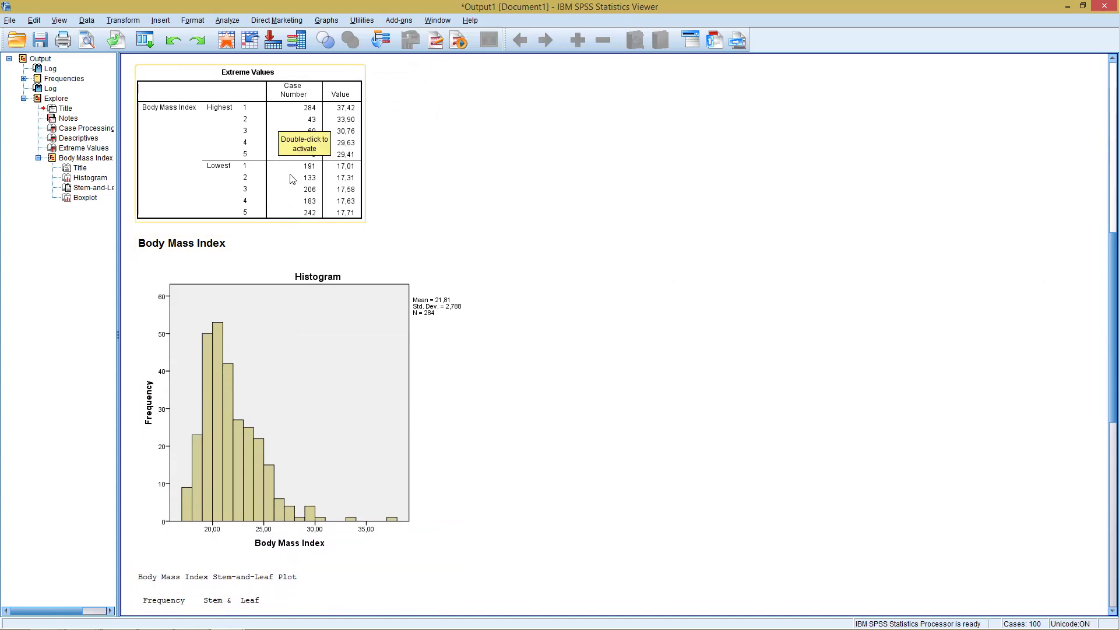
pyautogui.click(420, 142)
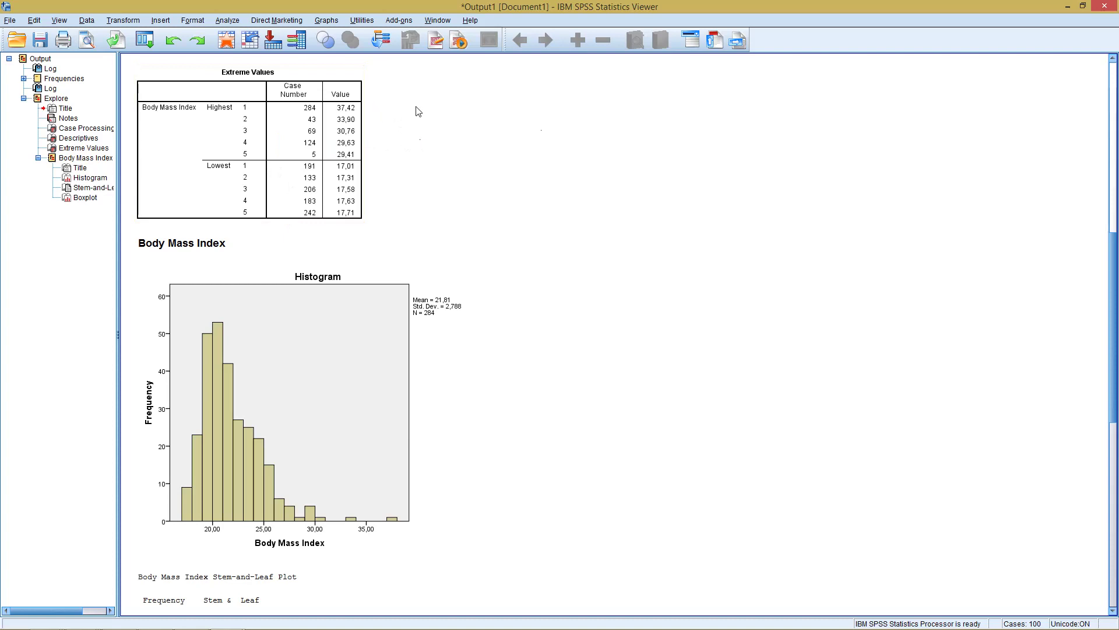
pyautogui.click(359, 107)
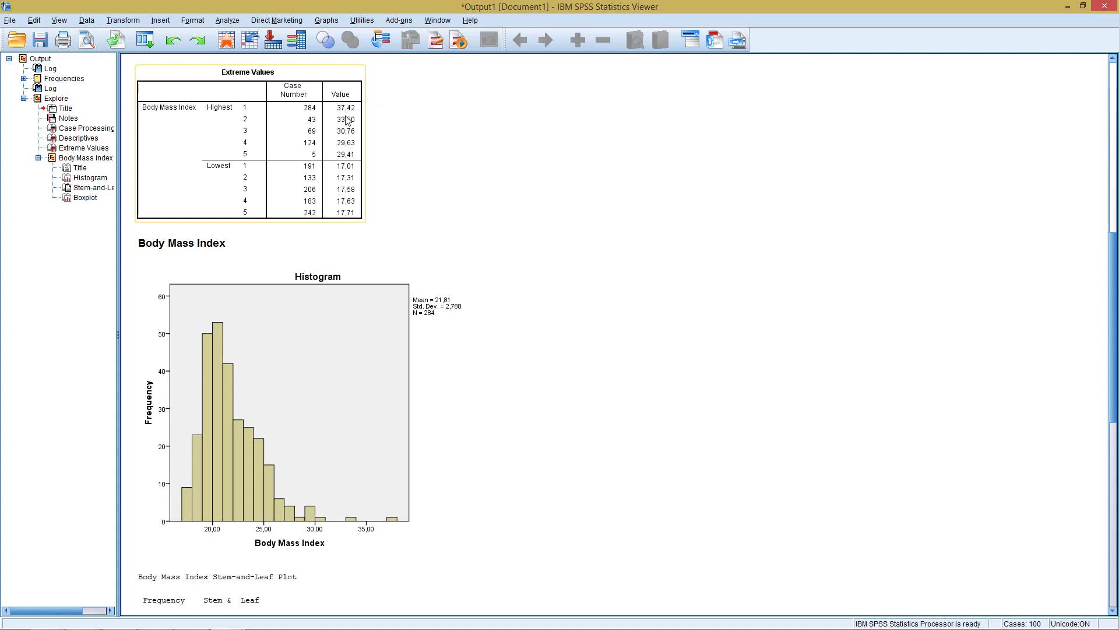
pyautogui.click(389, 136)
pyautogui.click(358, 145)
pyautogui.click(396, 160)
pyautogui.click(358, 123)
pyautogui.click(383, 130)
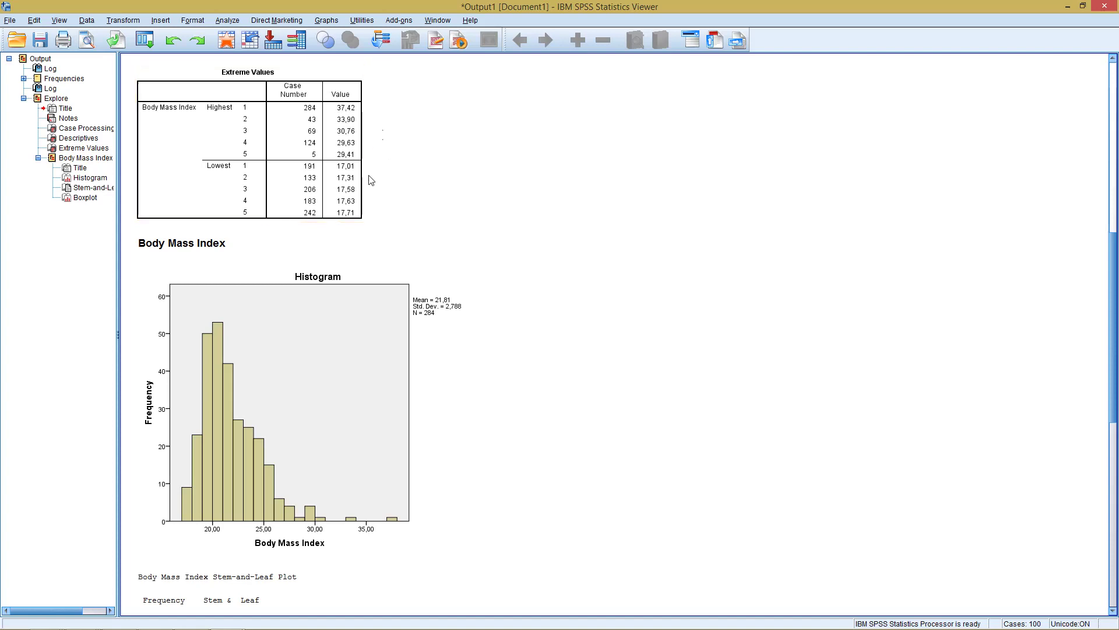
pyautogui.click(360, 155)
# Step: Scroll the output pane down to the Body Mass Index stem-and-leaf plot
pyautogui.scroll(-1, 1113, 284)
pyautogui.moveTo(1114, 284); pyautogui.dragTo(1113, 347)
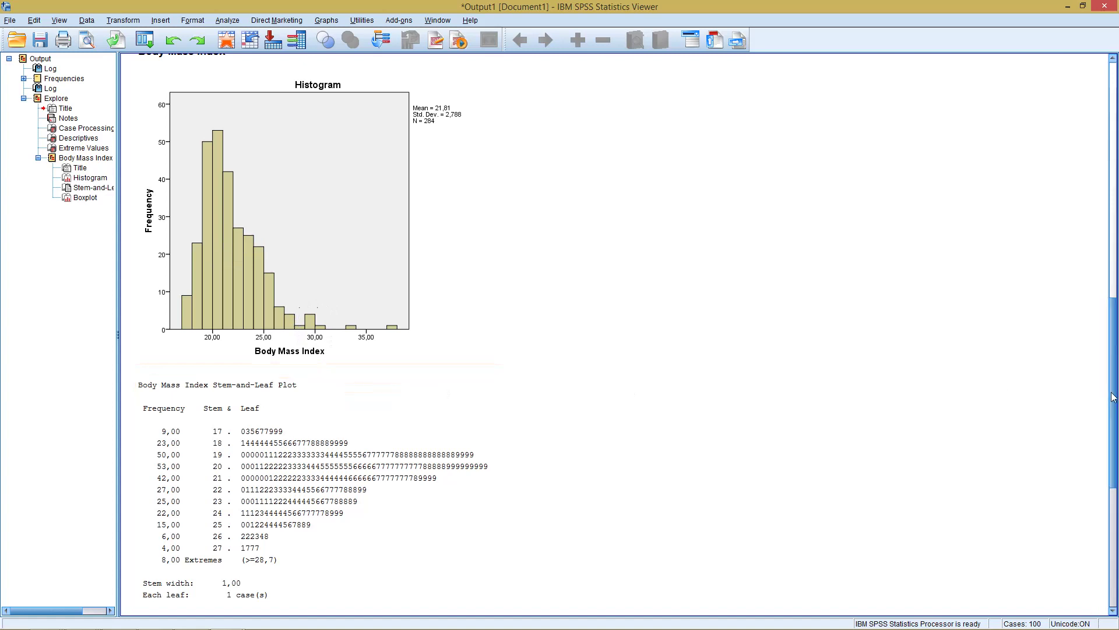
pyautogui.scroll(-6, 1112, 398)
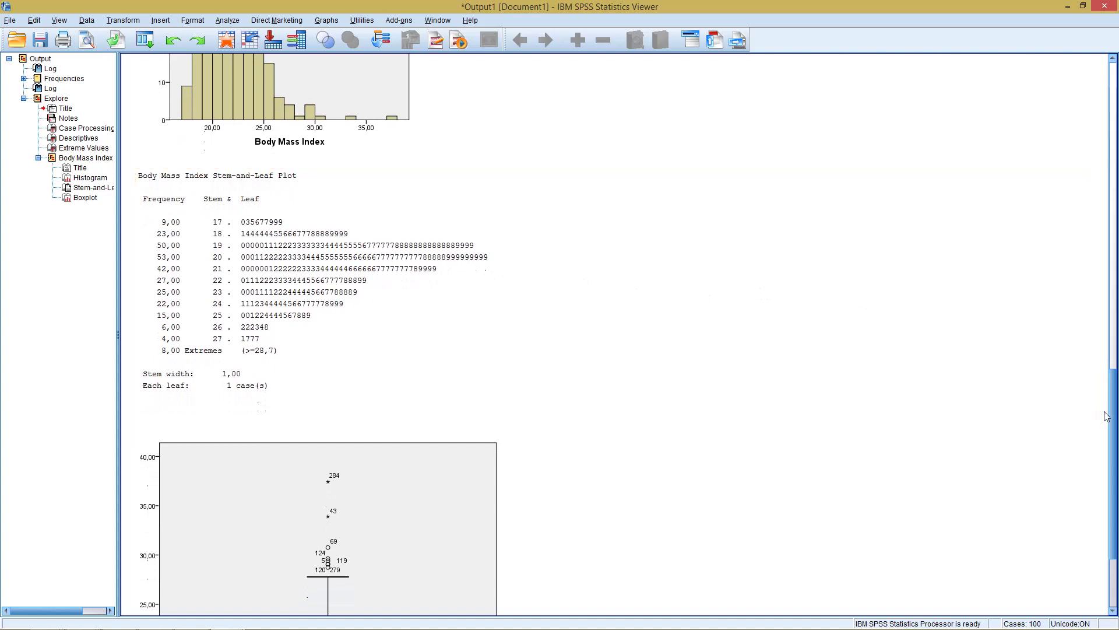
# Step: Scroll further down to show the whole Body Mass Index boxplot
pyautogui.scroll(-4, 1107, 415)
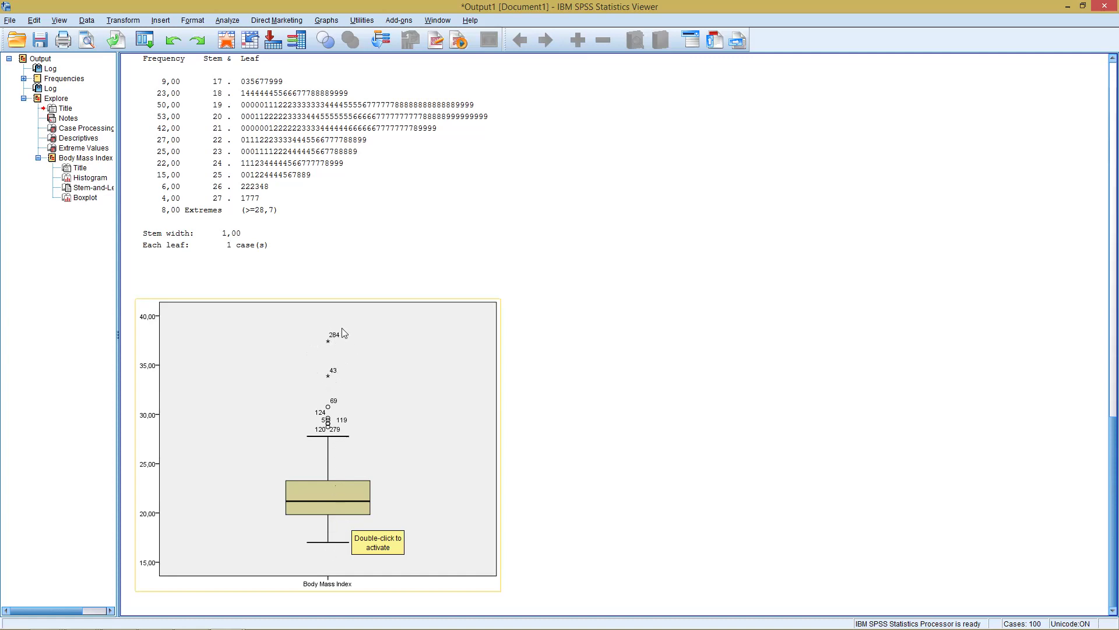
pyautogui.click(382, 187)
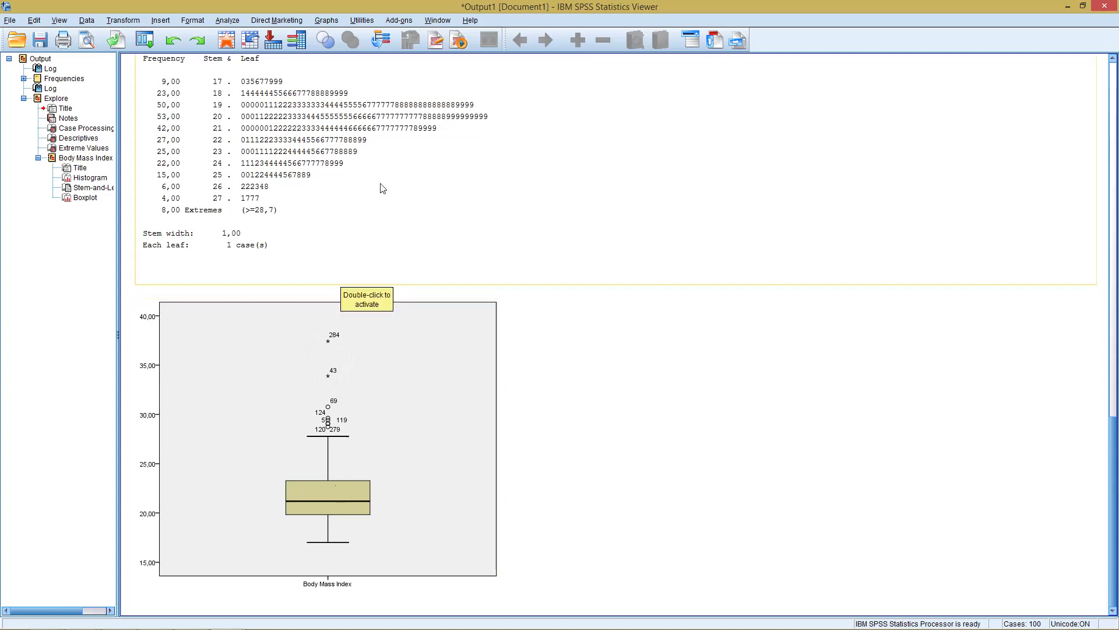
pyautogui.click(336, 343)
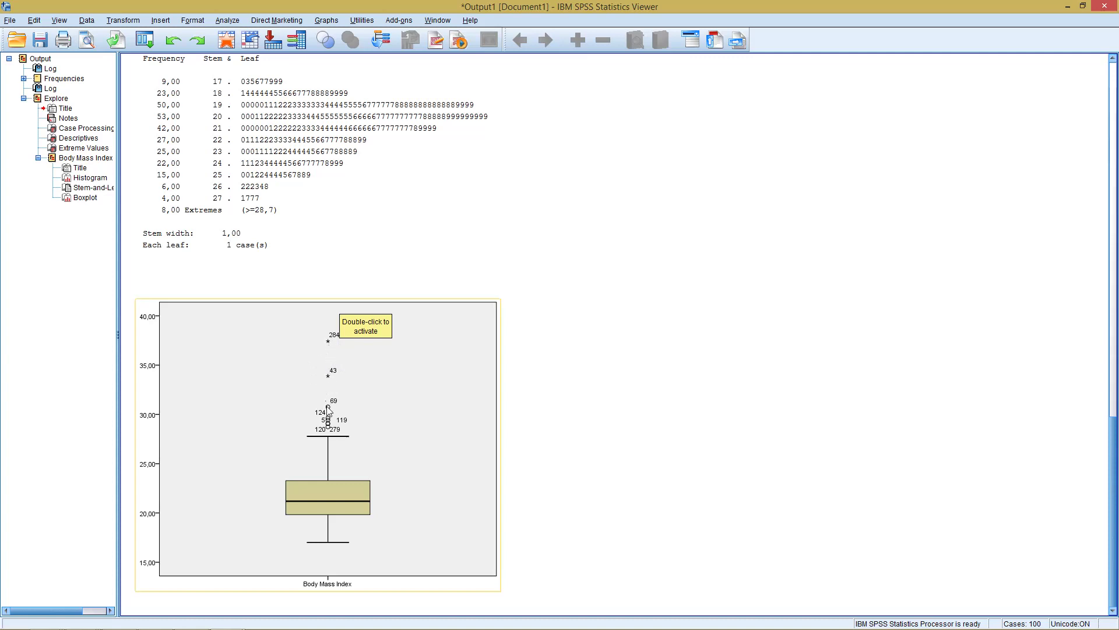
pyautogui.click(653, 334)
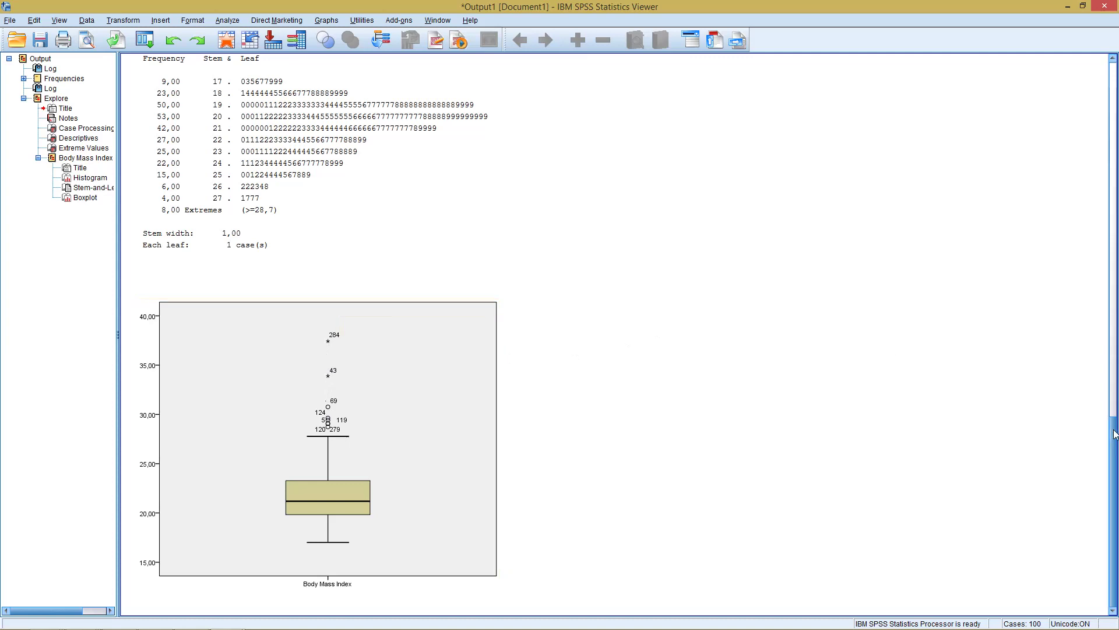
pyautogui.moveTo(1116, 435); pyautogui.dragTo(1092, 380)
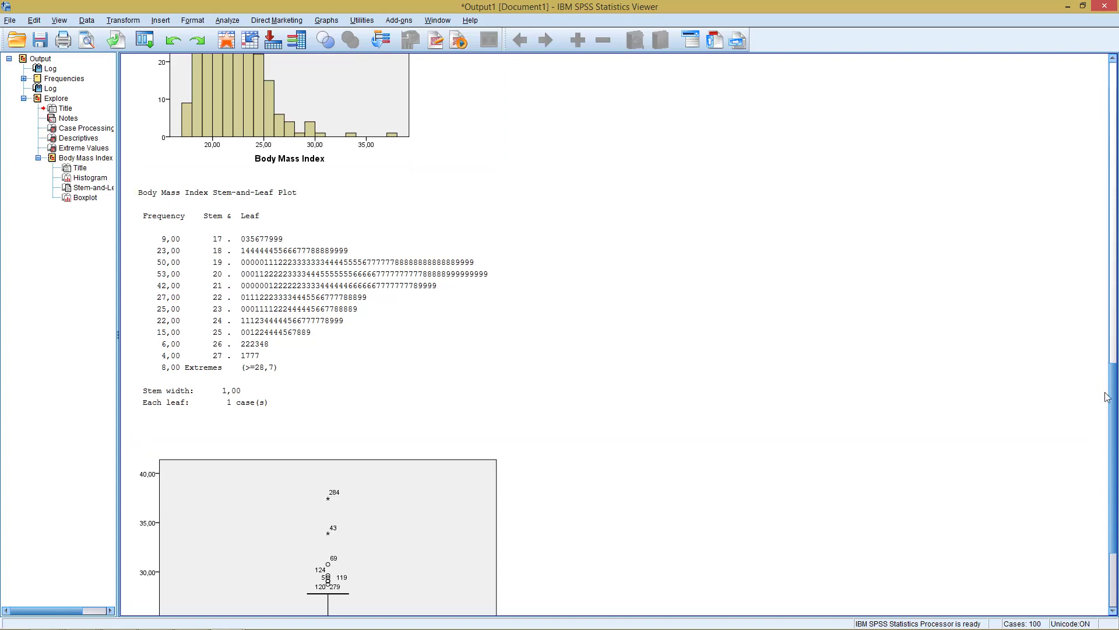
pyautogui.moveTo(1114, 400); pyautogui.dragTo(1115, 455)
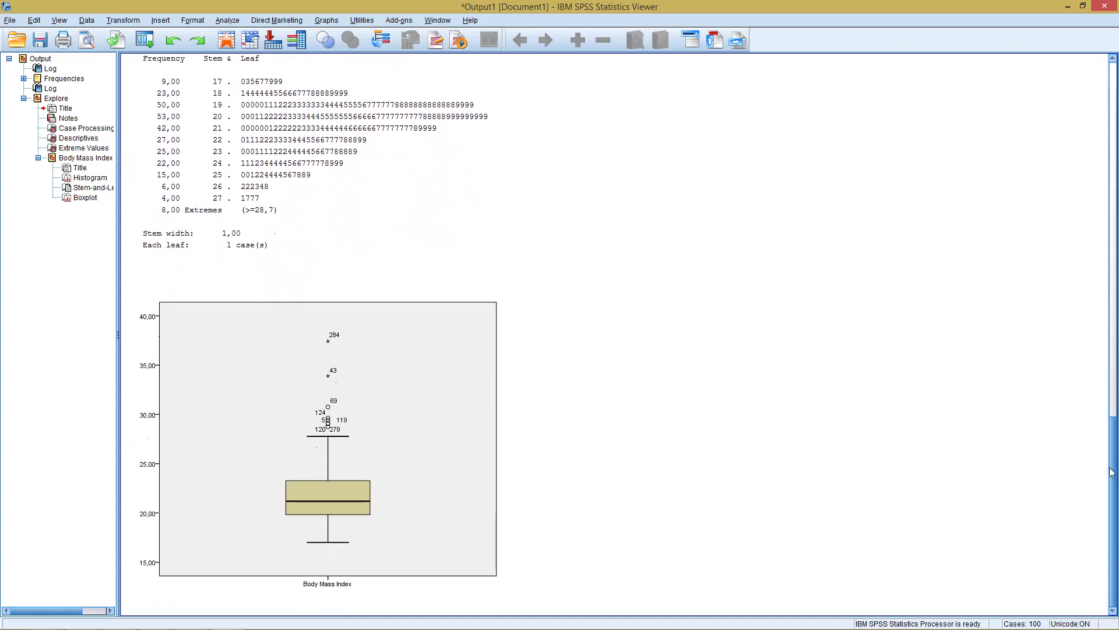